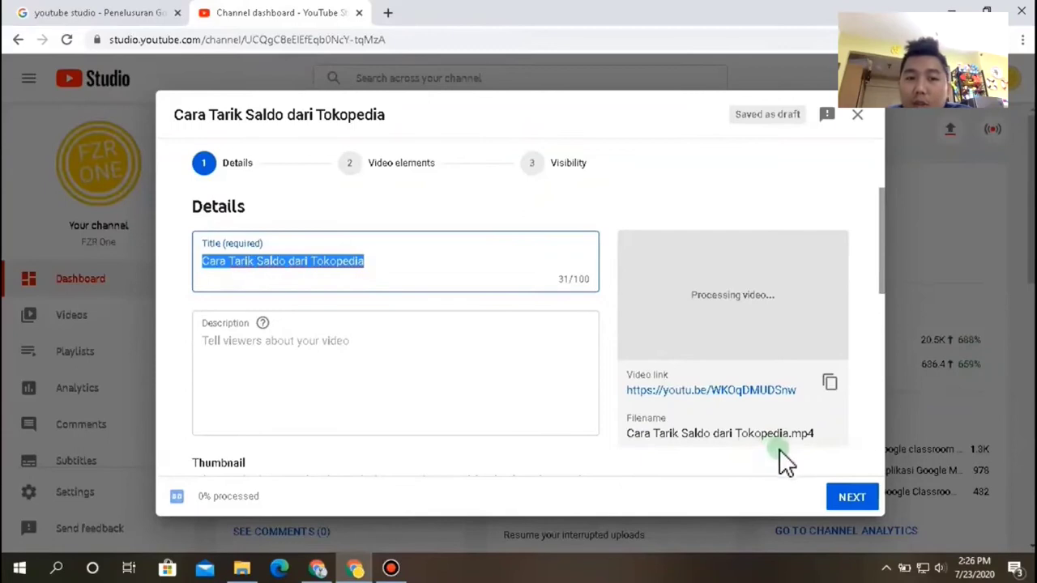
# Upload the custom Tokopedia thumbnail and write the description "Assalamualaikum hai sobat, berikut video tentang Cara Tarik Saldo dari Tokopedia, semoga bermanfaat, jangan lupa subscribe. terima kasih".
pyautogui.scroll(-2, 779, 450)
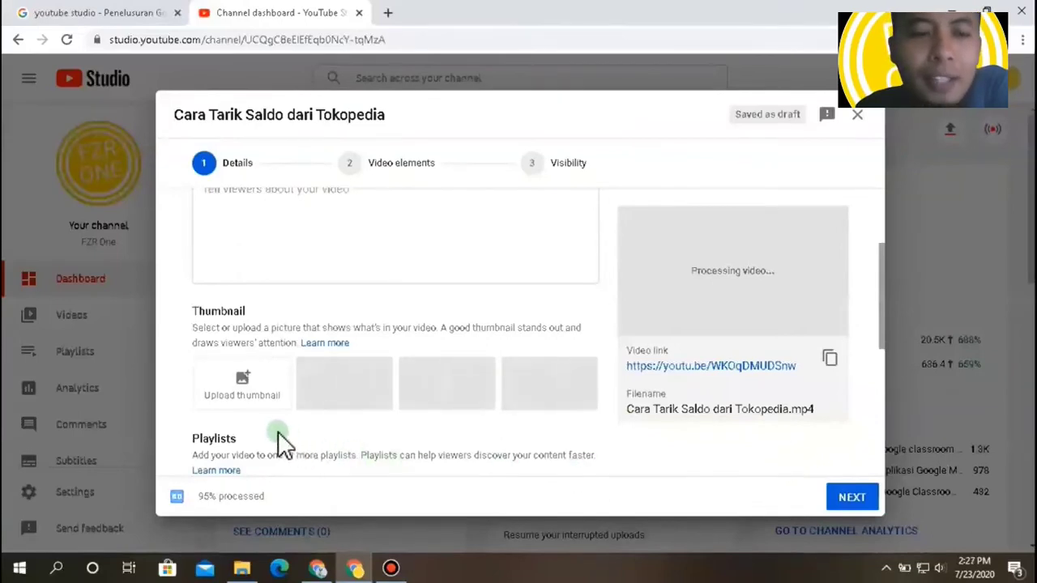
pyautogui.moveTo(307, 331)
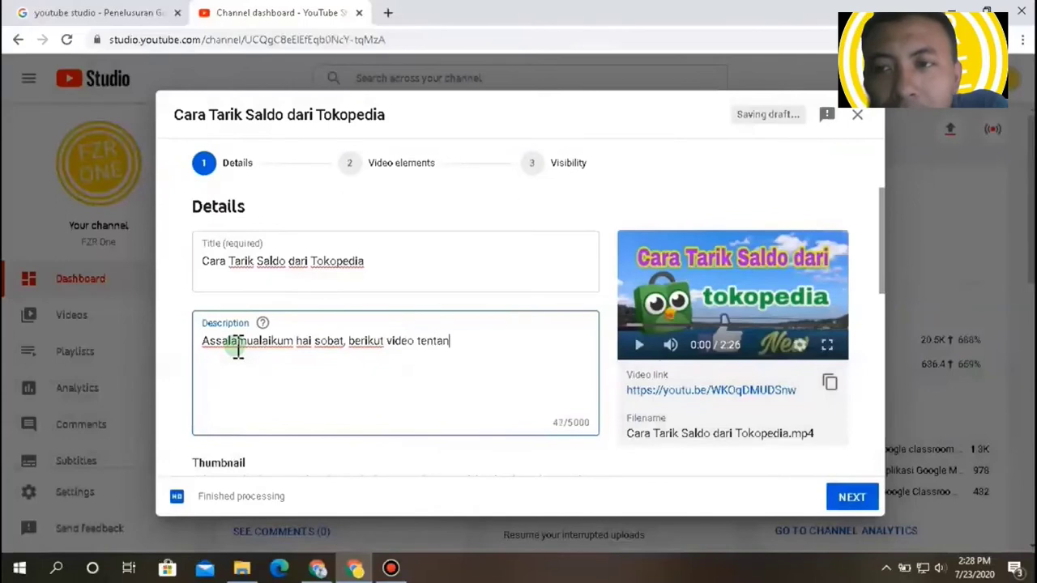
pyautogui.moveTo(377, 371)
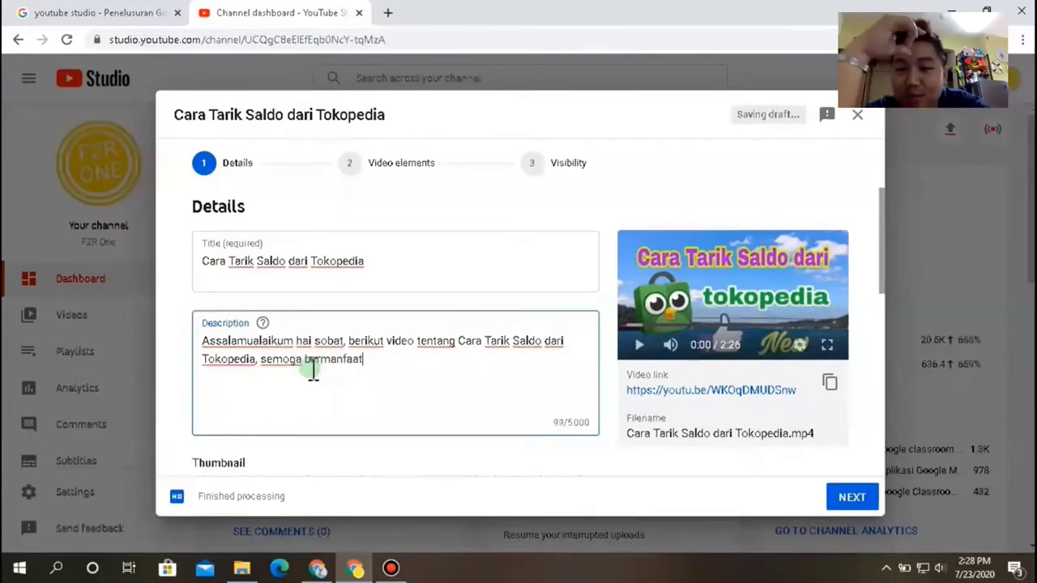
pyautogui.write('jangan lupa su')
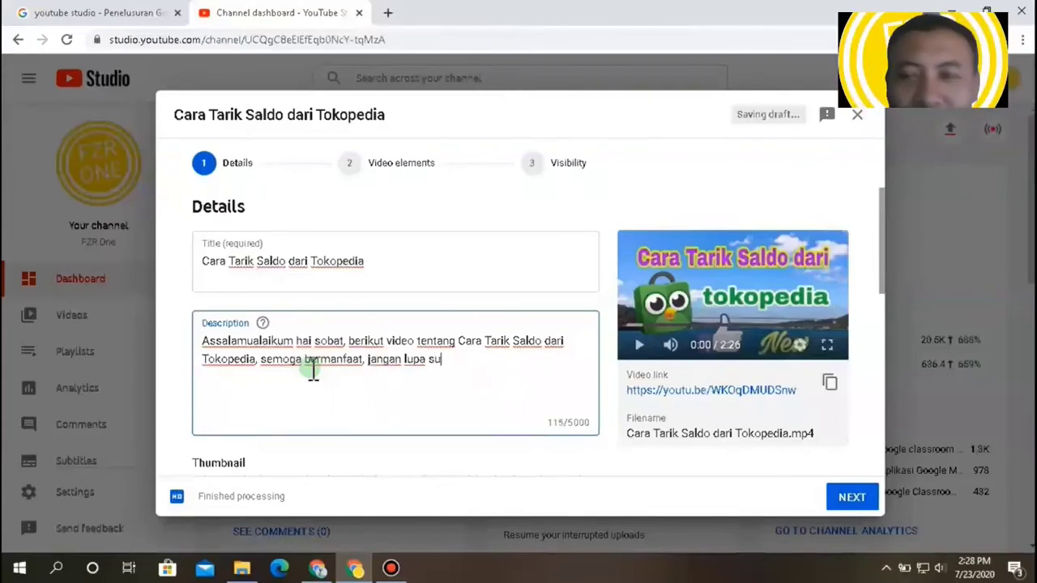
pyautogui.write('bscribe')
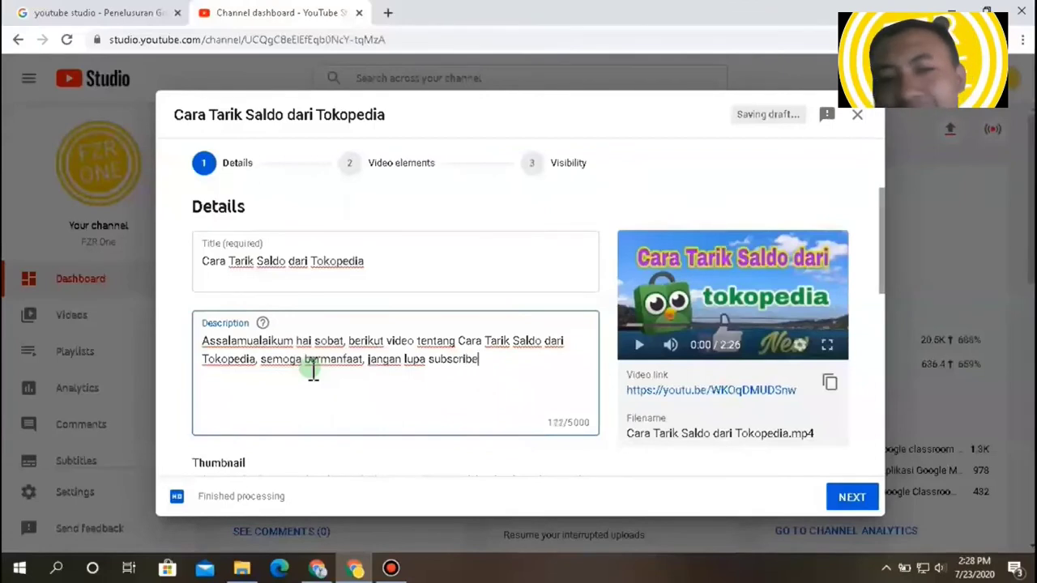
pyautogui.write('. ter')
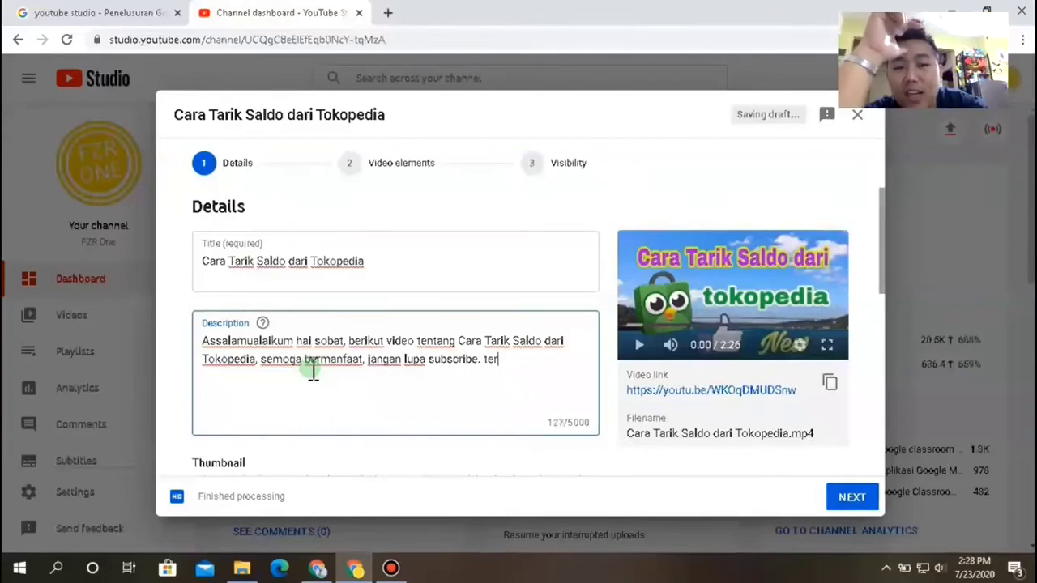
pyautogui.write('ima k')
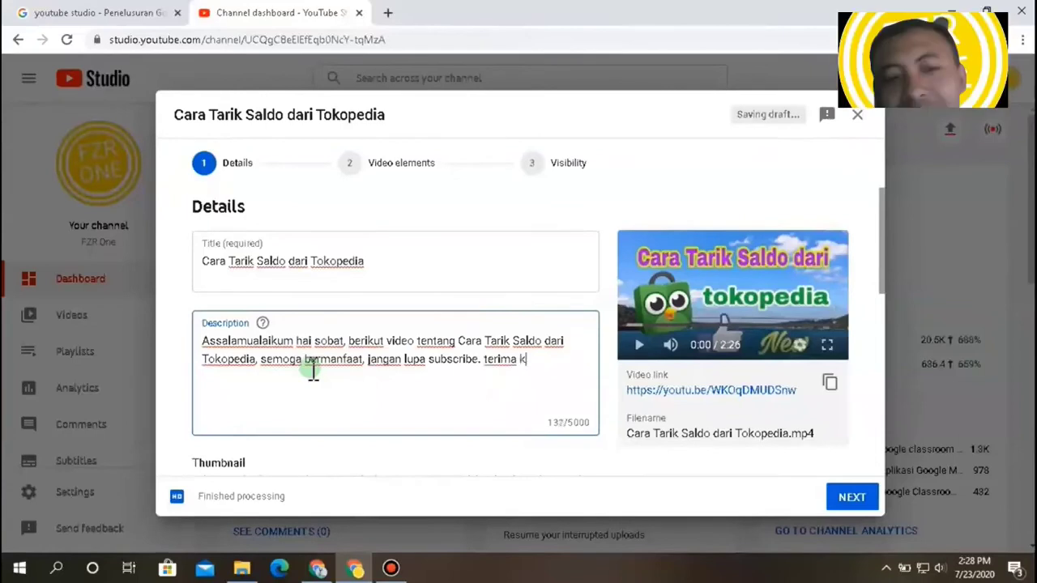
pyautogui.write('asih')
pyautogui.press('Return')
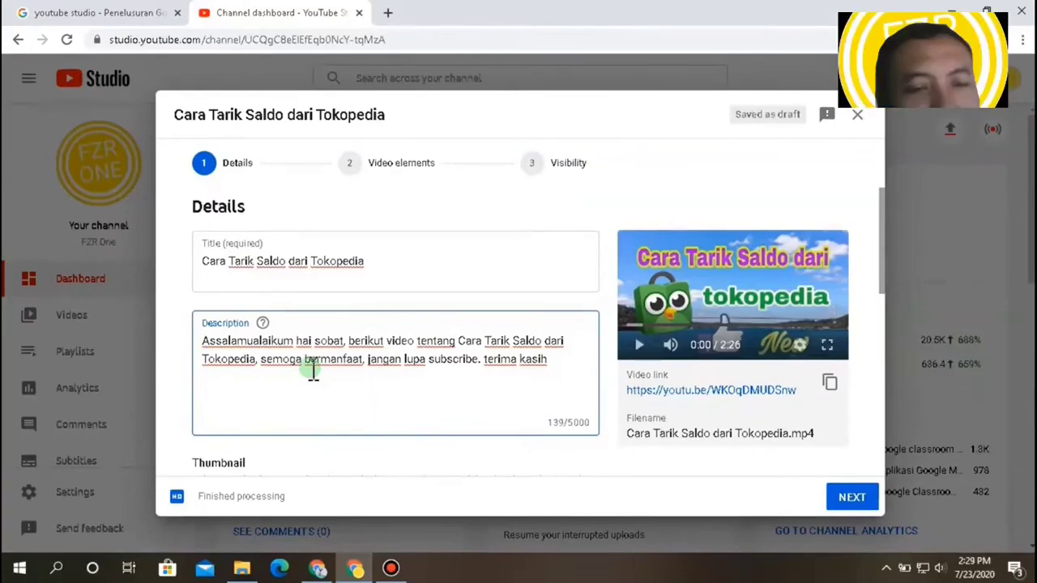
# Add the line "Link cara download & install aplikasi Zoom di Laptop :" below the description's opening paragraph.
pyautogui.write('Link cara ')
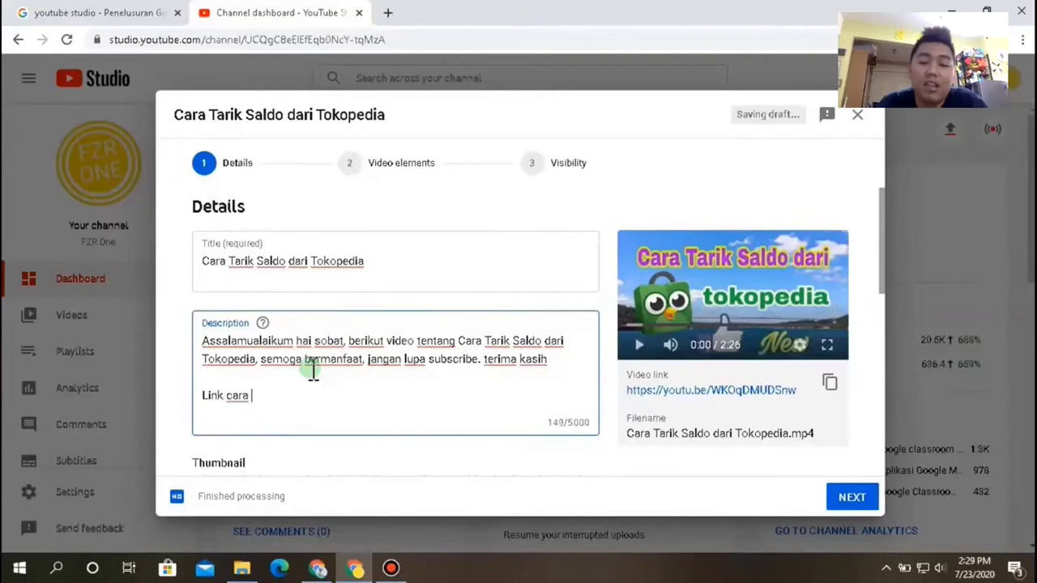
pyautogui.write('download & ')
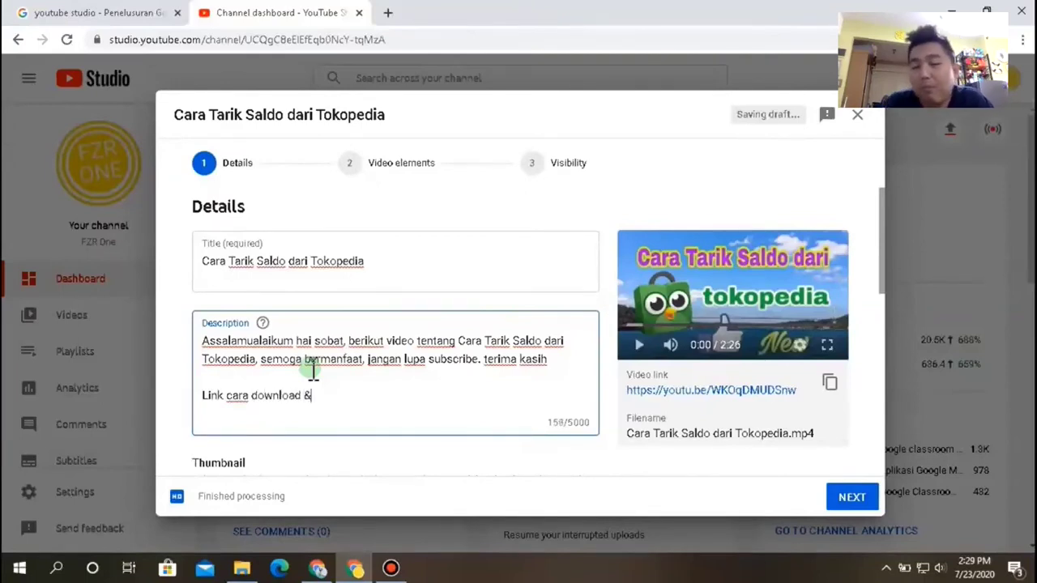
pyautogui.write('install aplik')
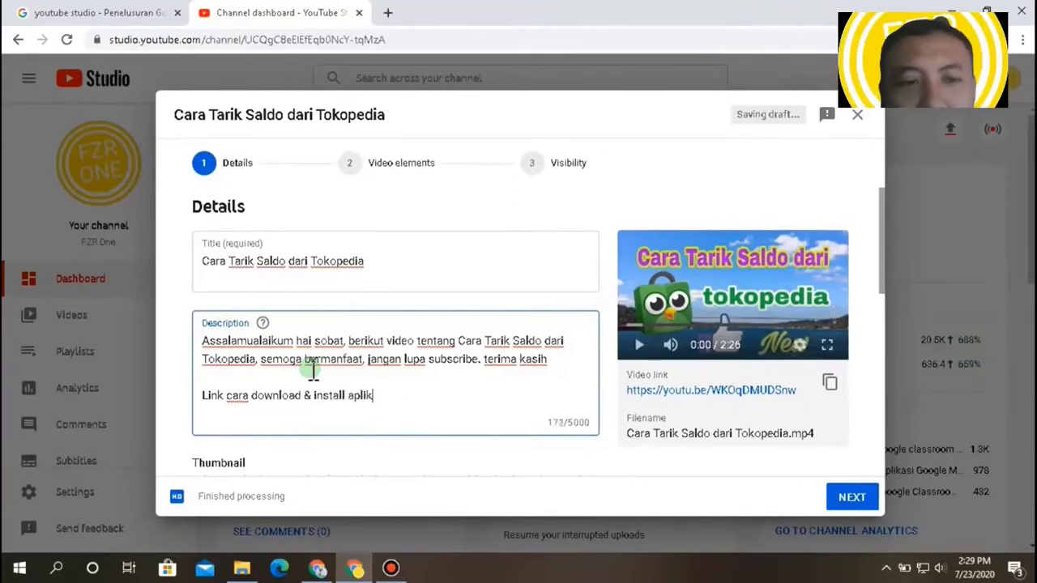
pyautogui.write('asi Zoo')
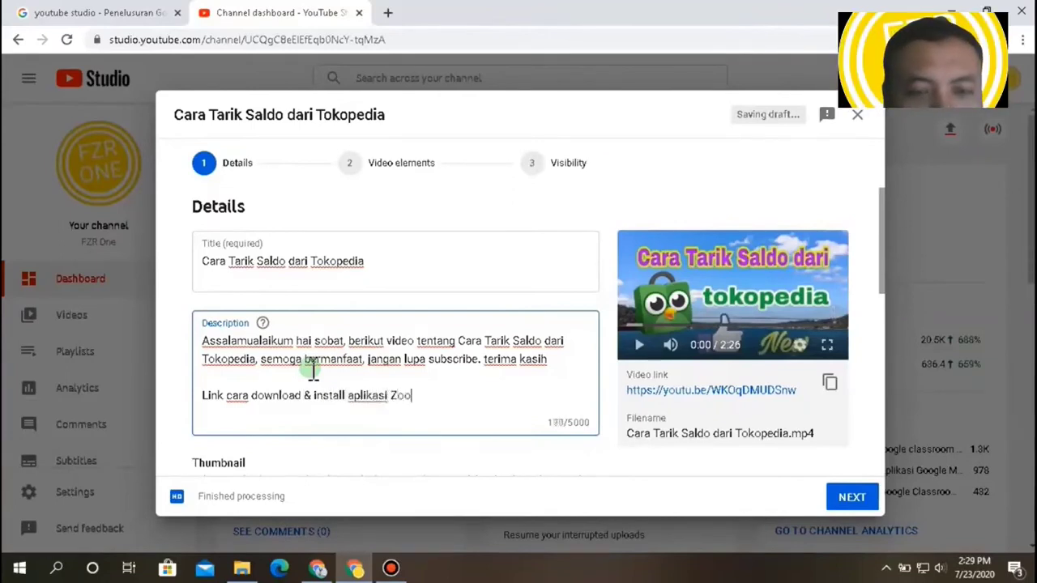
pyautogui.write('m di Laptop ')
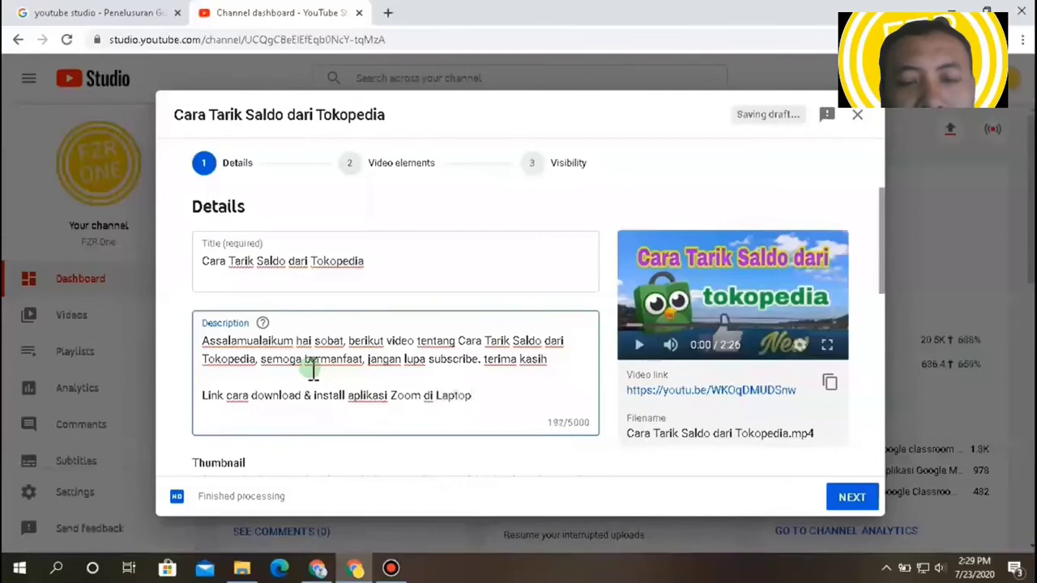
pyautogui.write(':')
pyautogui.press('Return')
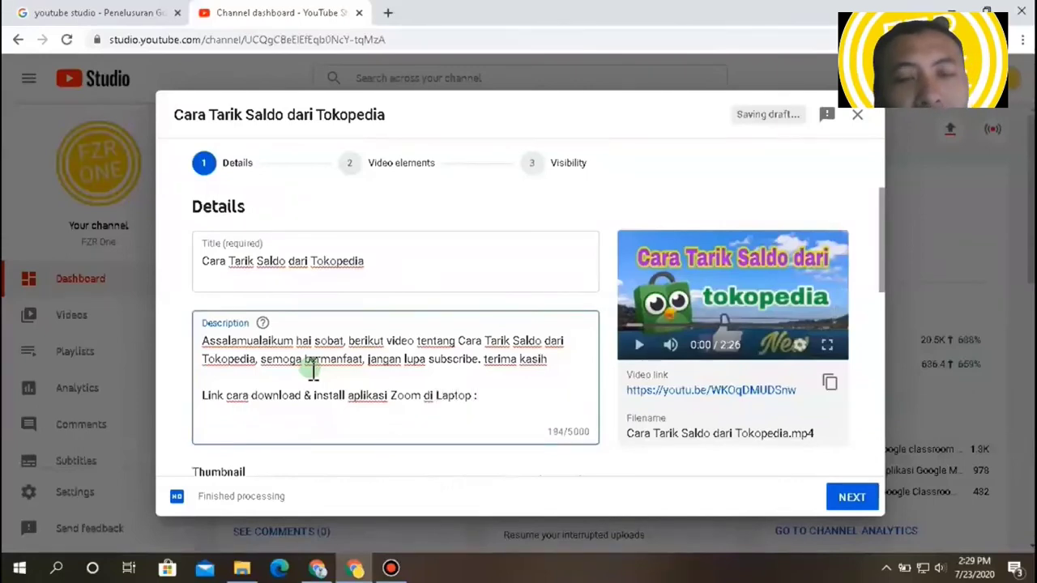
# Copy the share link of the YouTube video "Cara Download & Install aplikasi Zoom di Laptop / PC" and paste it below the description's Zoom line.
pyautogui.click(324, 570)
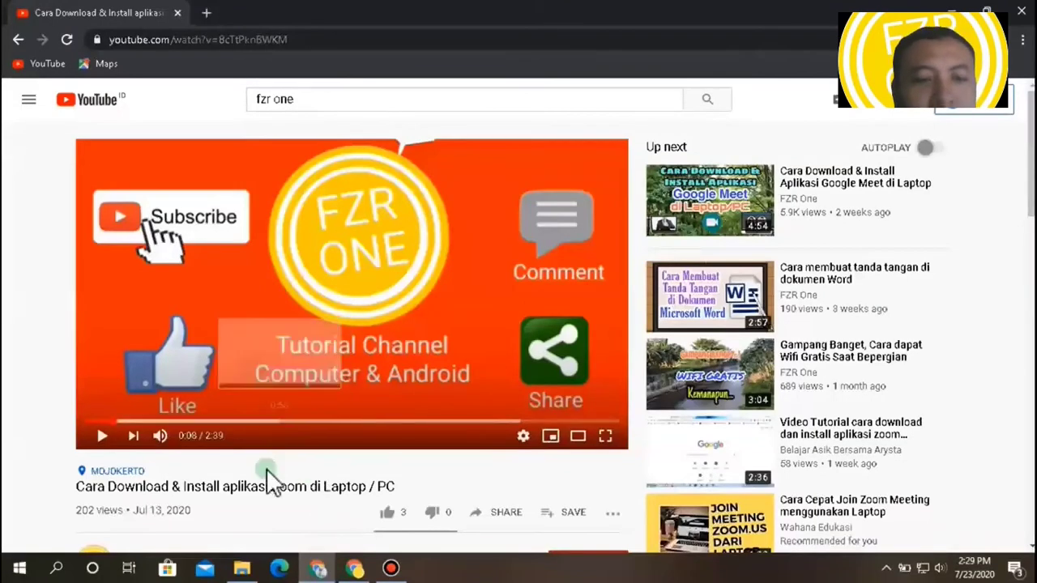
pyautogui.scroll(-1, 267, 498)
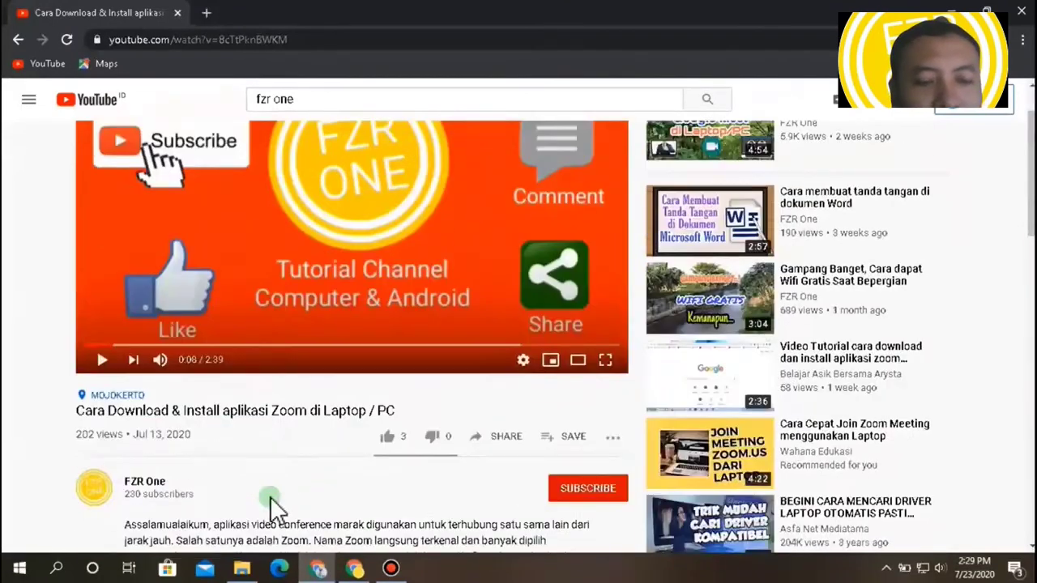
pyautogui.click(499, 438)
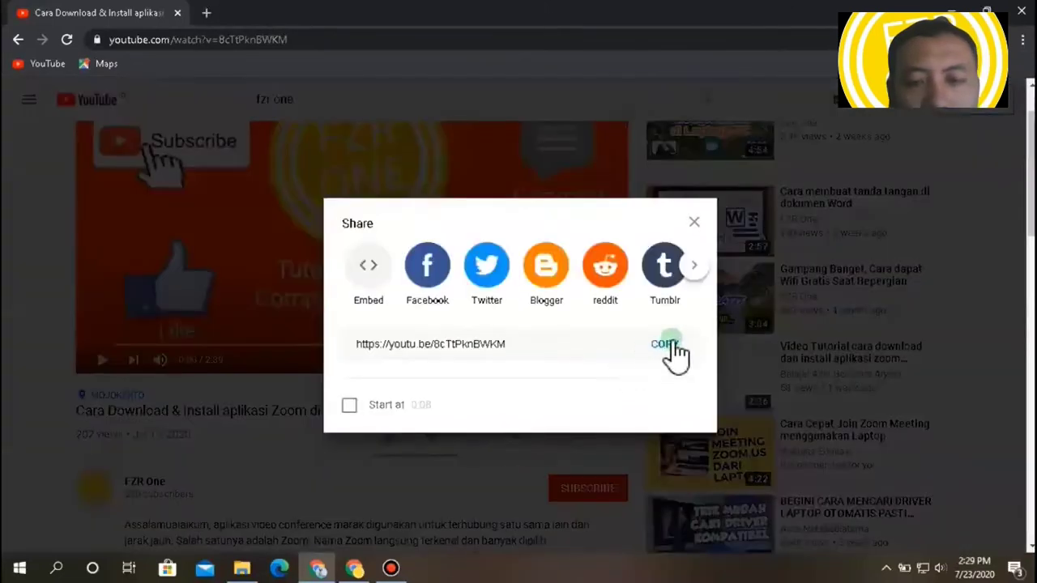
pyautogui.click(665, 345)
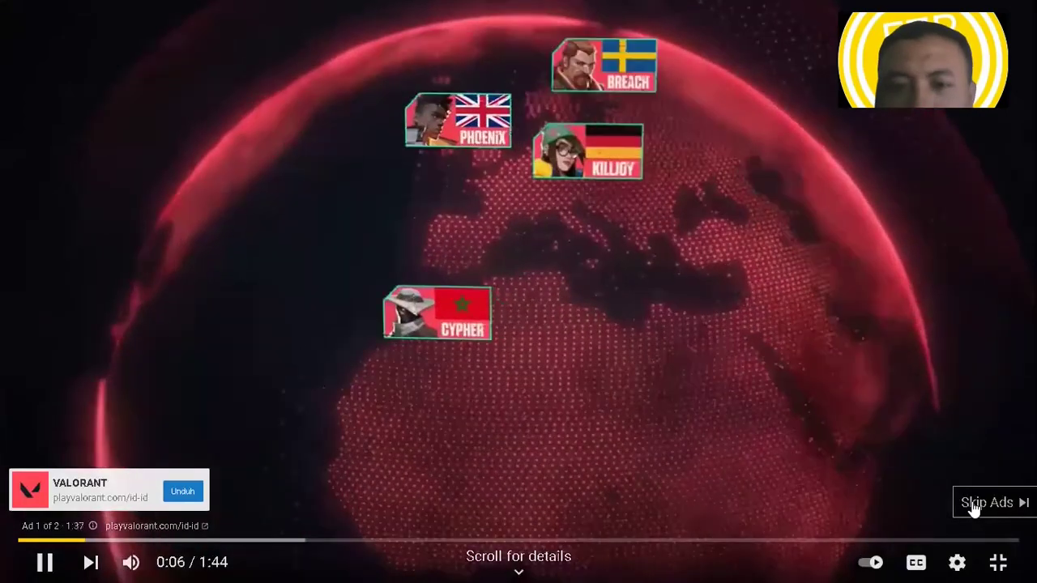
pyautogui.click(968, 502)
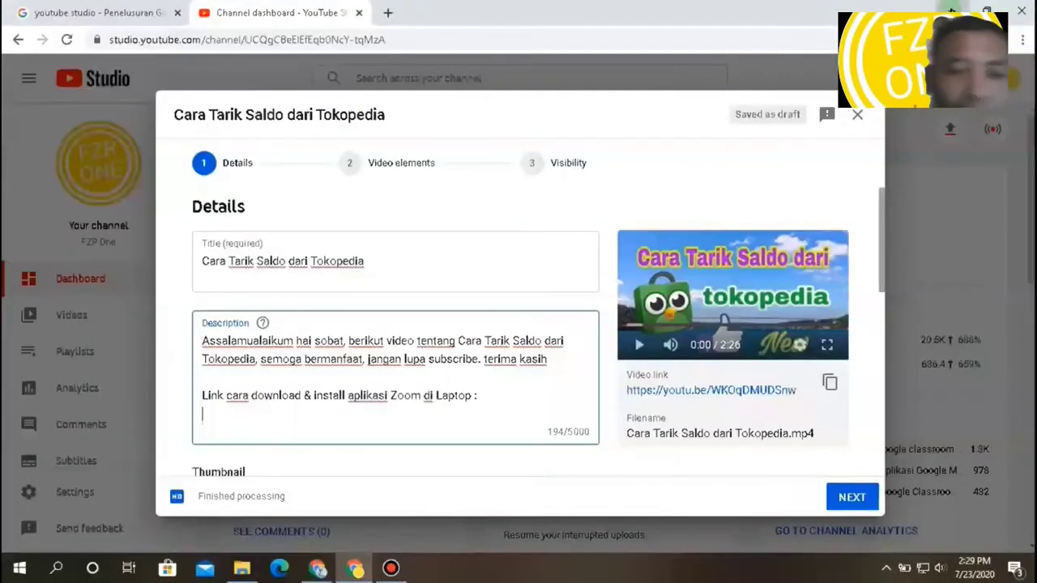
pyautogui.moveTo(359, 434)
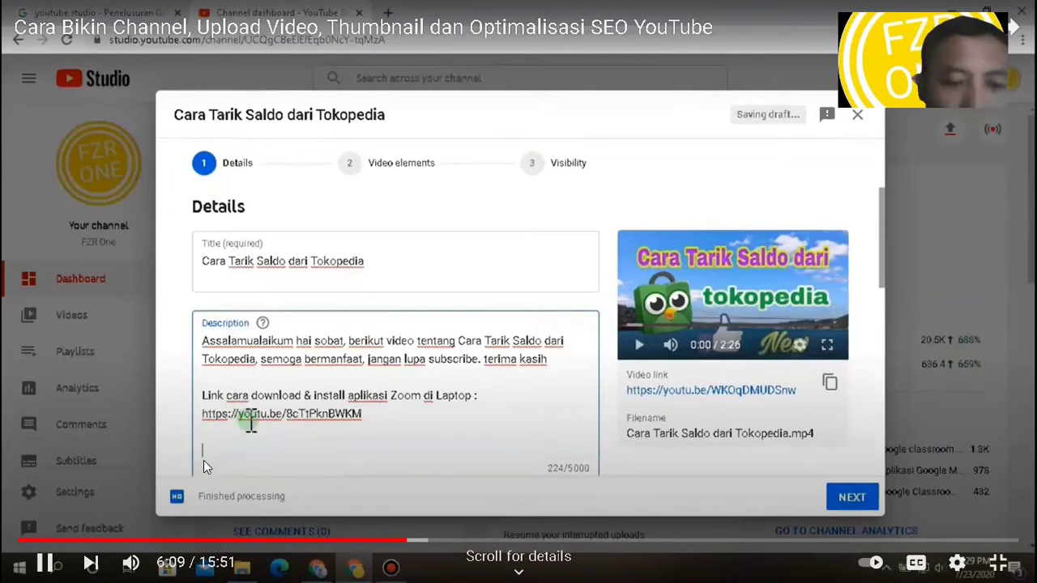
# Add the hashtags #Tutorial, #TarikSaldo and #Tokopedia to the description and put the video in the Tutorial playlist.
pyautogui.press('Right')
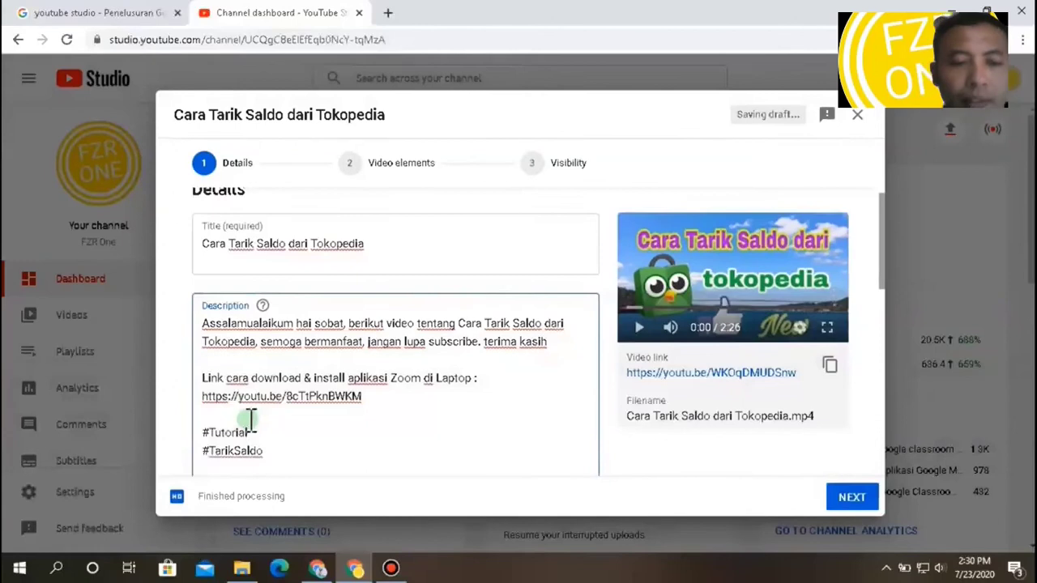
pyautogui.moveTo(209, 428)
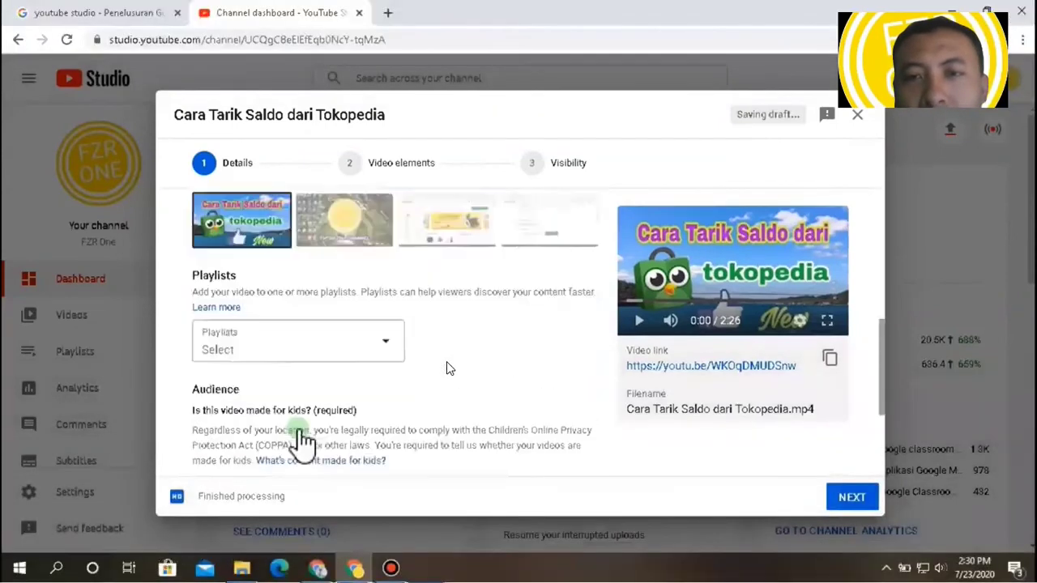
pyautogui.moveTo(709, 172)
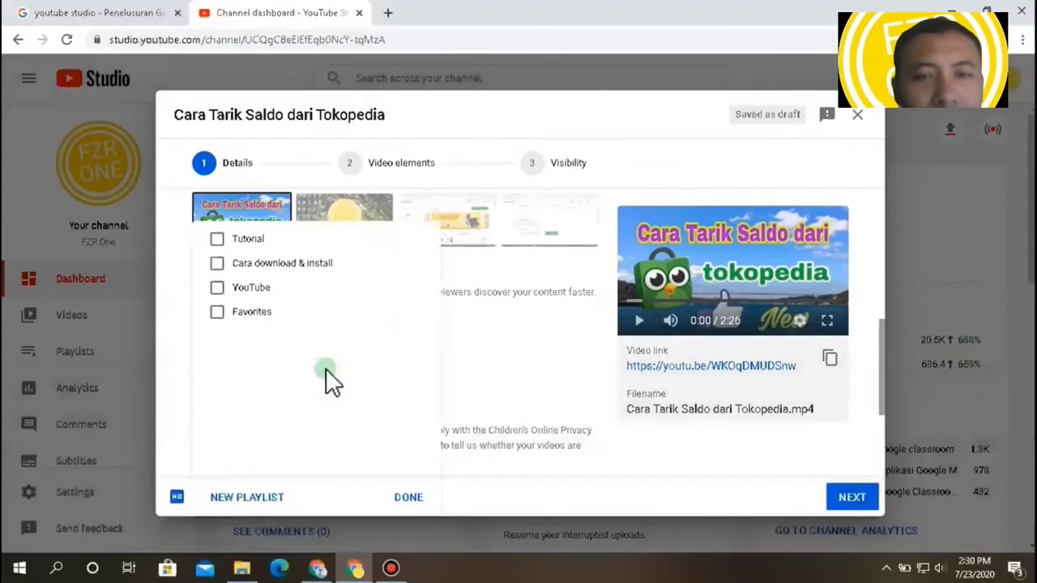
pyautogui.moveTo(806, 128)
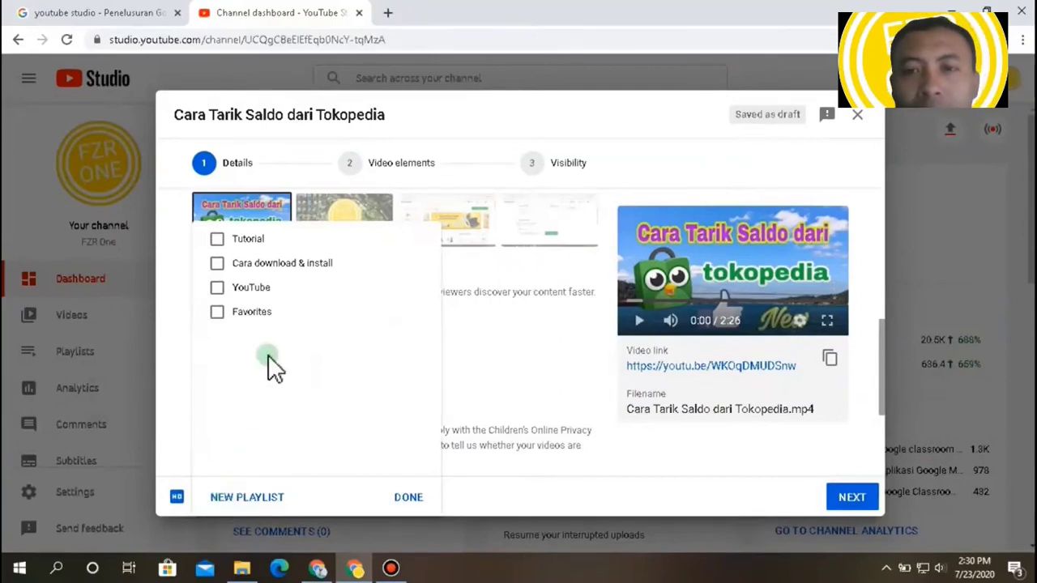
pyautogui.click(217, 240)
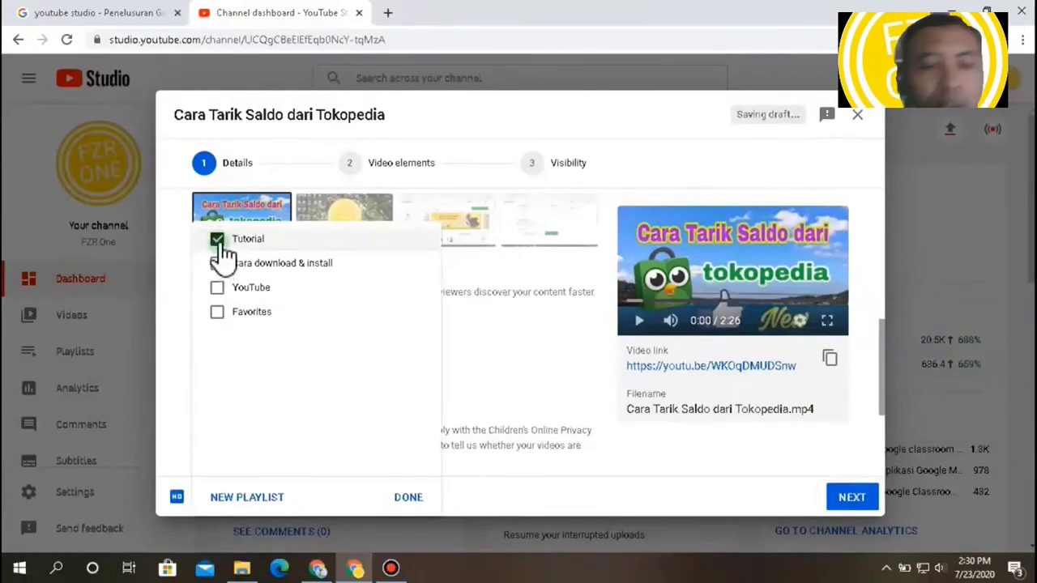
# Switch to the incognito browser window and open keywordtool.io to look for tag ideas.
pyautogui.moveTo(442, 350)
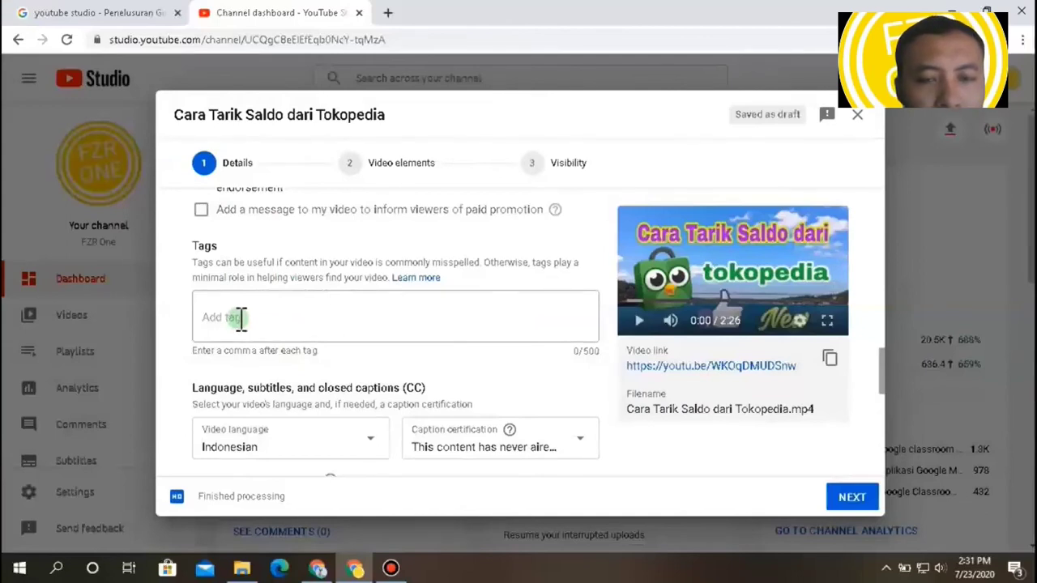
pyautogui.click(318, 570)
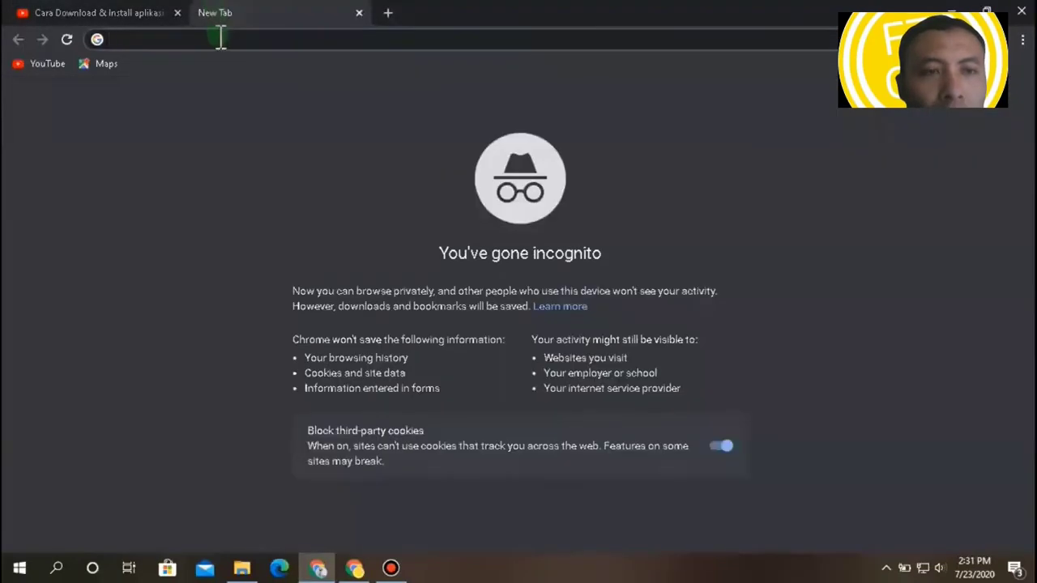
pyautogui.write('Keywordto')
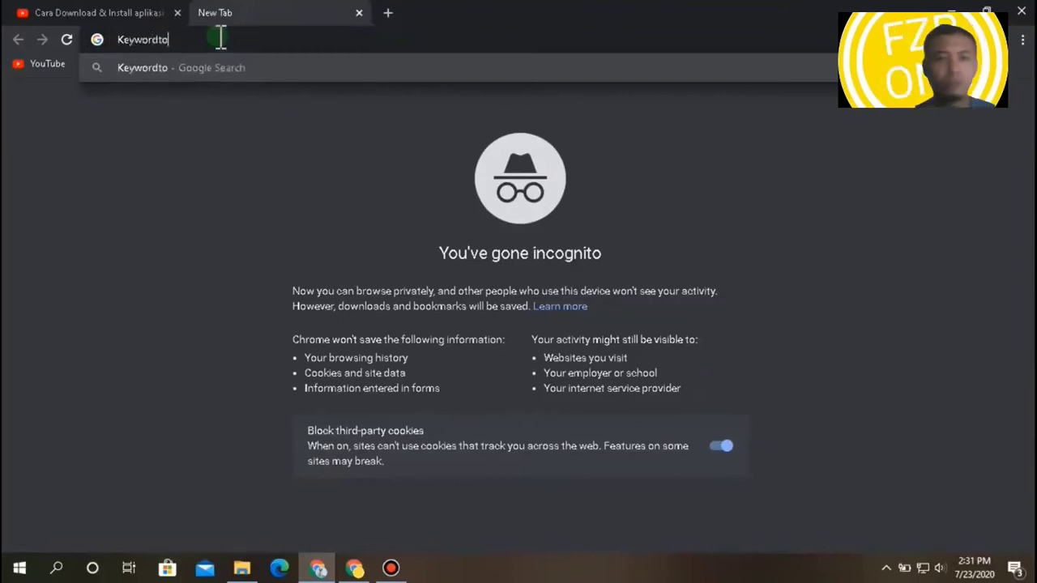
pyautogui.write('ol.io')
pyautogui.press('Return')
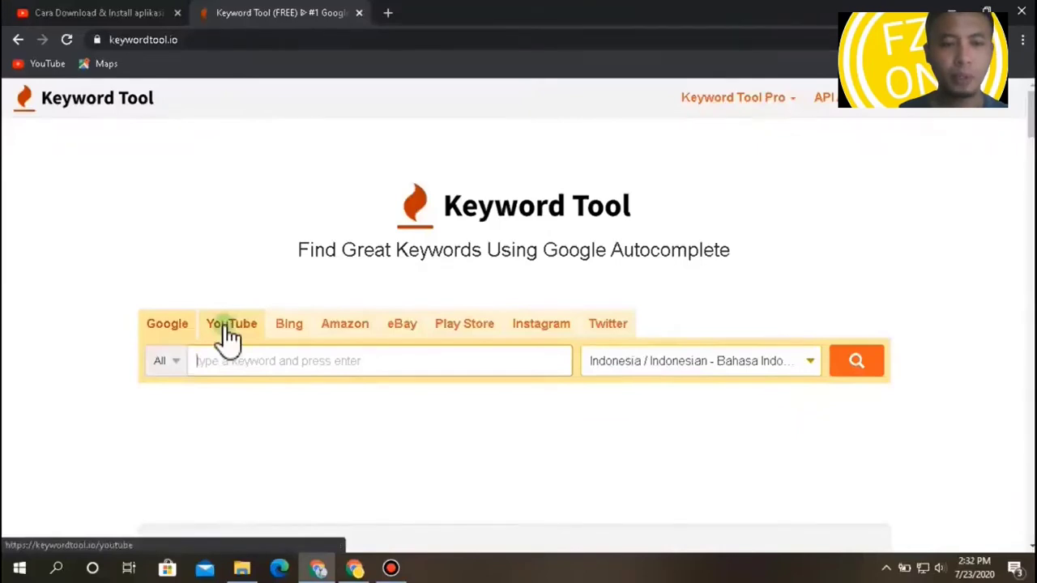
# Search Keyword Tool's YouTube keywords for "cara tarik saldo tokopedia" with Indonesia / Indonesian as the region and language.
pyautogui.click(227, 326)
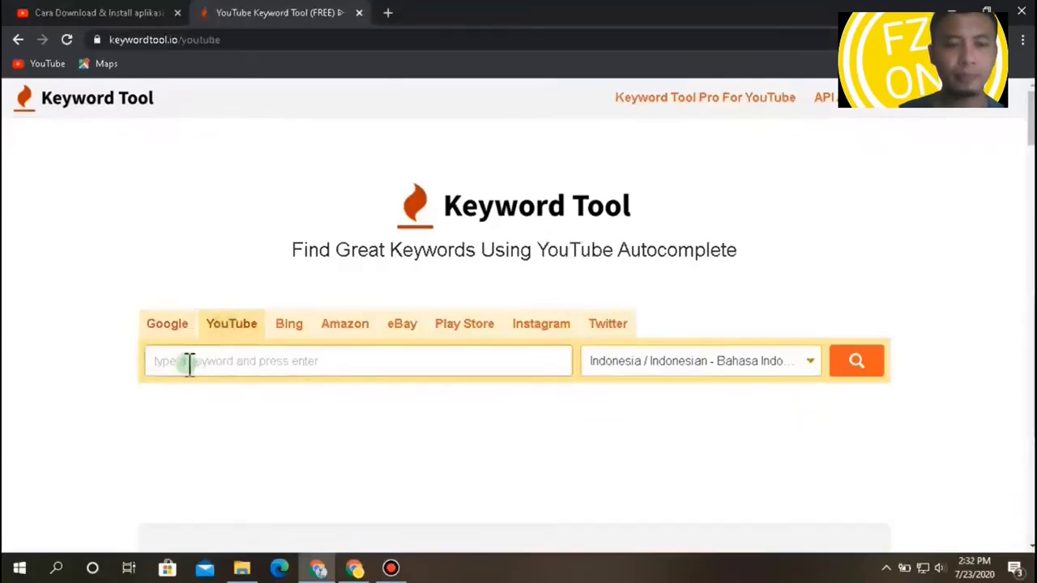
pyautogui.click(170, 366)
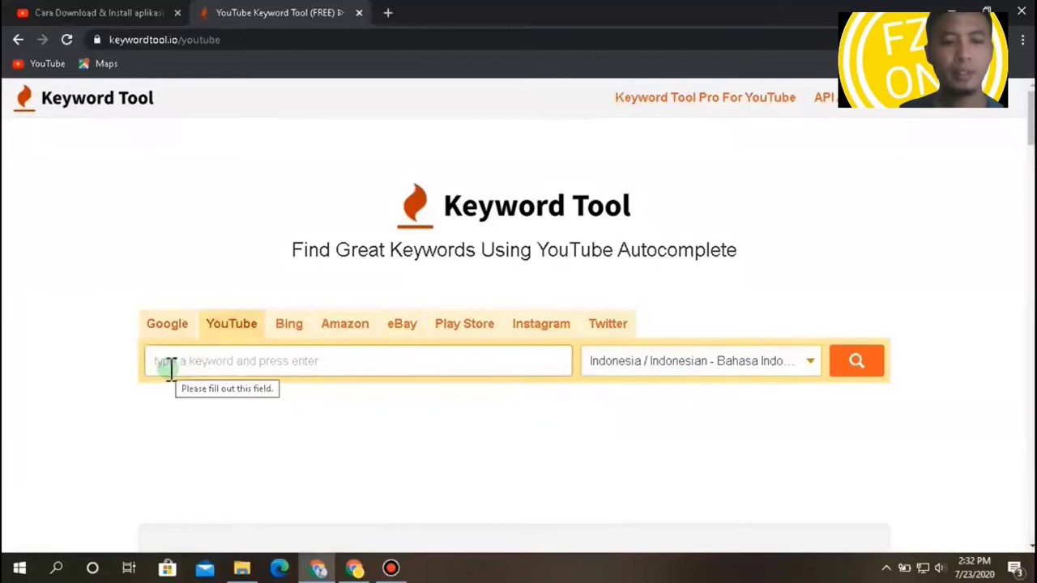
pyautogui.write('car')
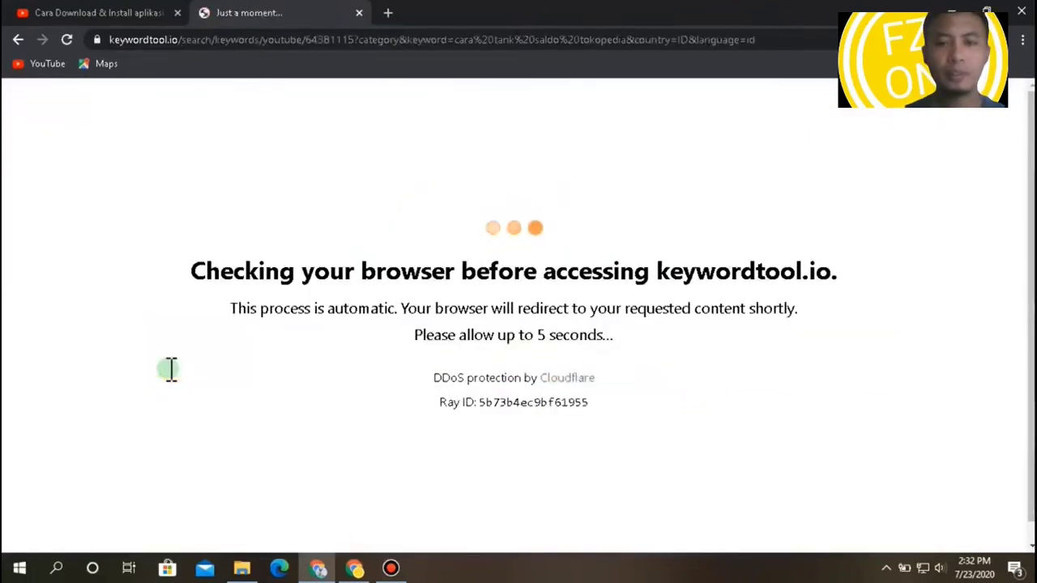
pyautogui.moveTo(440, 283)
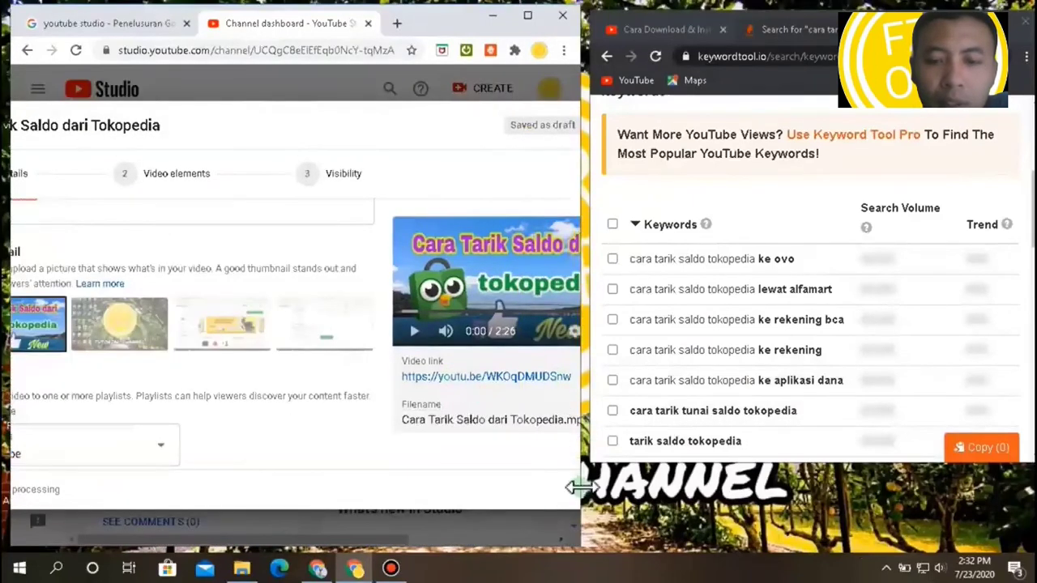
# Maximize the YouTube Studio window and review the video's description and hashtags.
pyautogui.moveTo(428, 484)
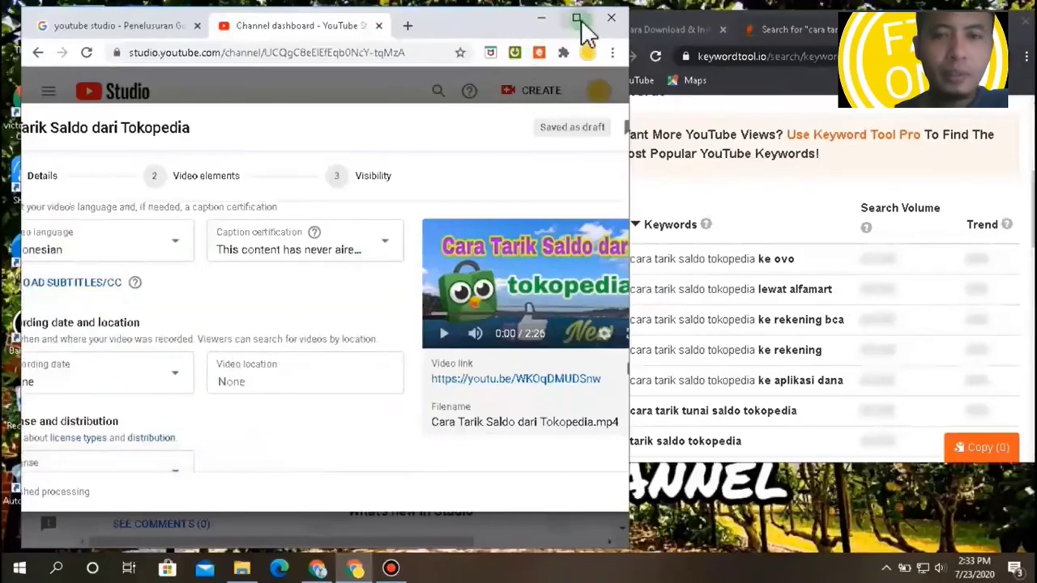
pyautogui.scroll(-1, 868, 205)
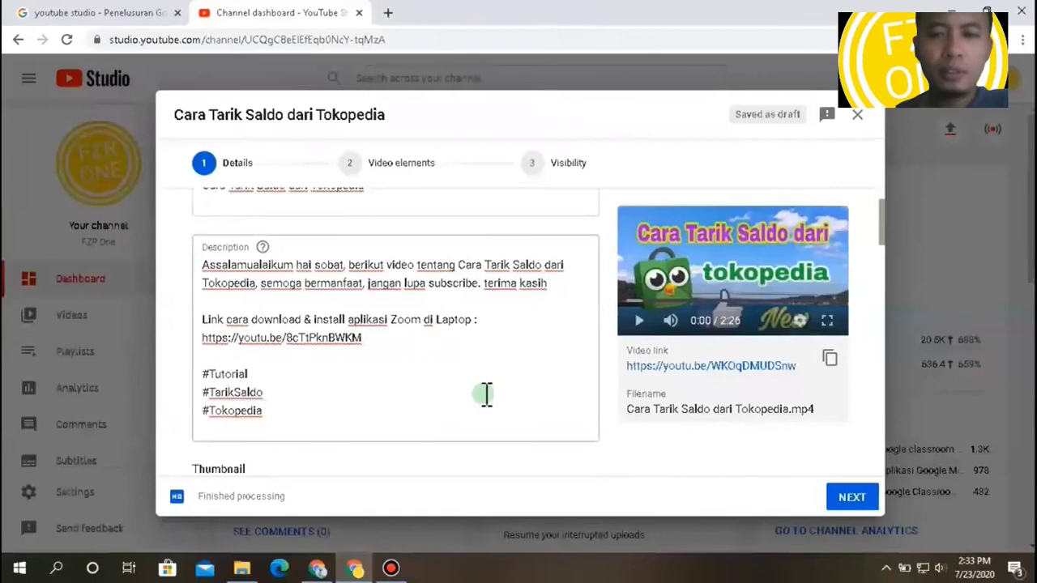
# Add Keyword Tool suggestions as video tags, including "cara tarik saldo tokopedia ke ovo", "ke rekening bca", "ke aplikasi dana" and "tarik saldo tokopedia".
pyautogui.scroll(-8, 484, 394)
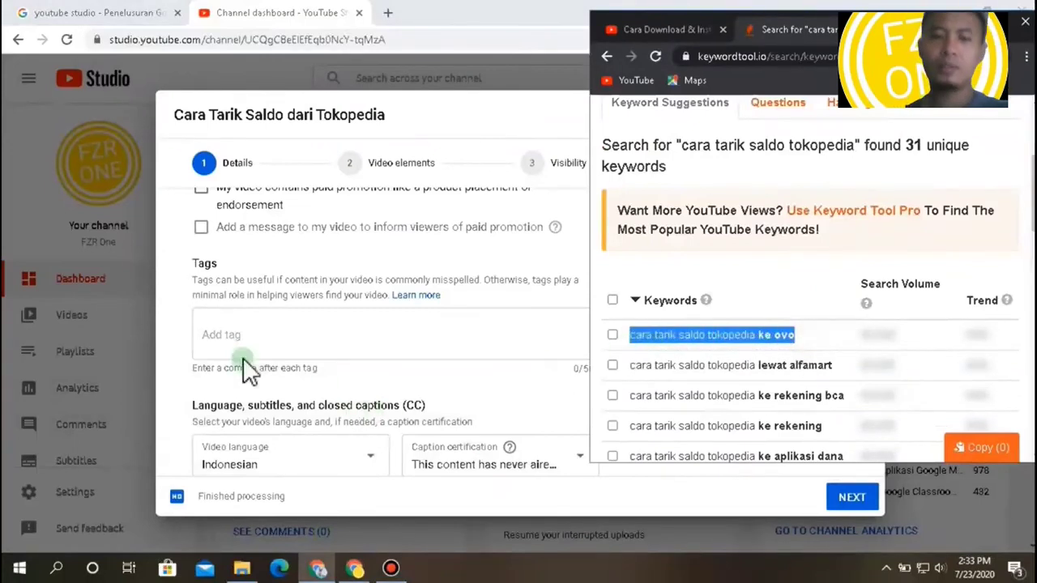
pyautogui.click(241, 335)
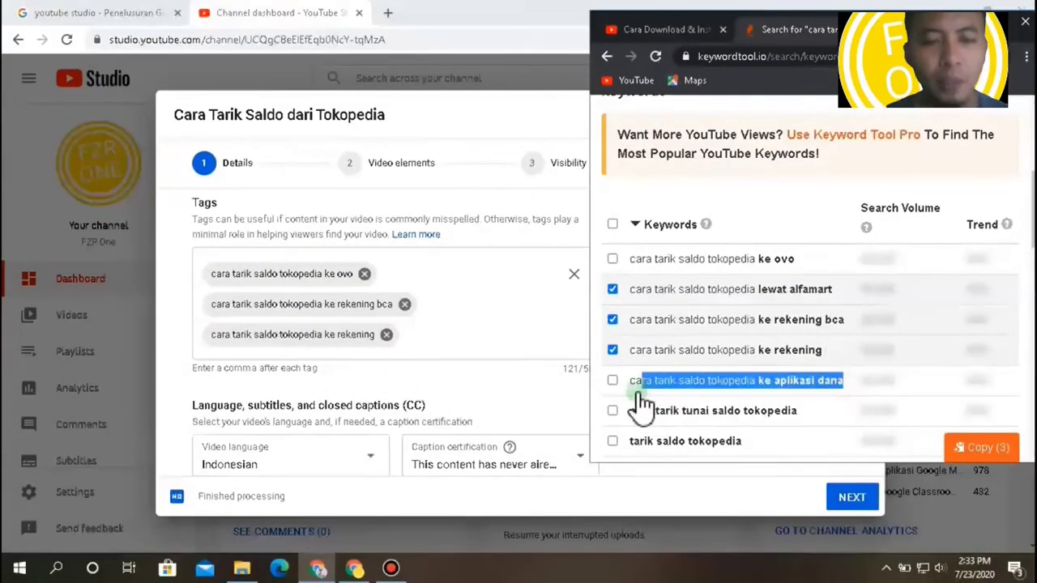
pyautogui.moveTo(409, 132)
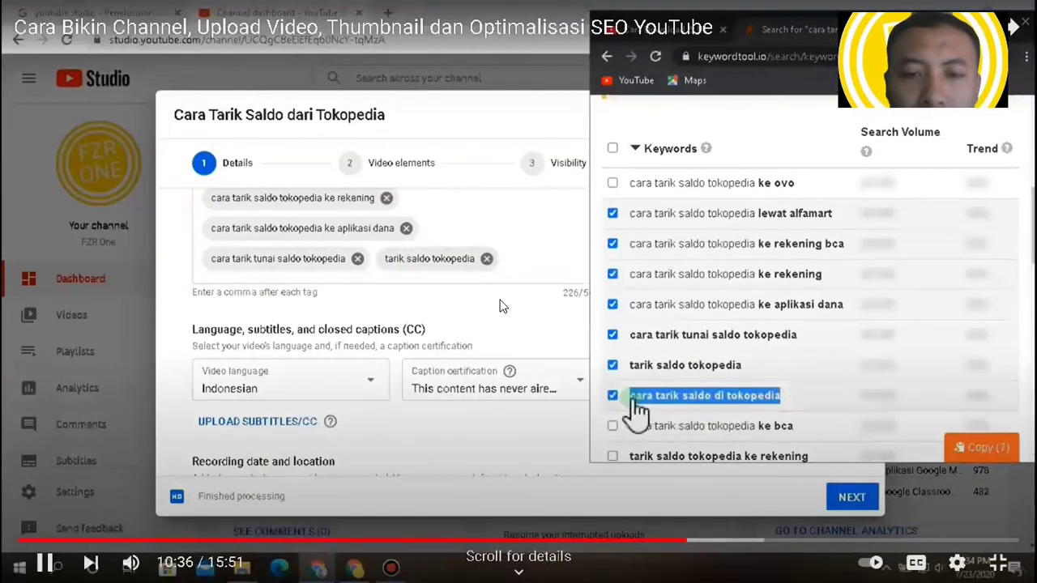
pyautogui.click(499, 306)
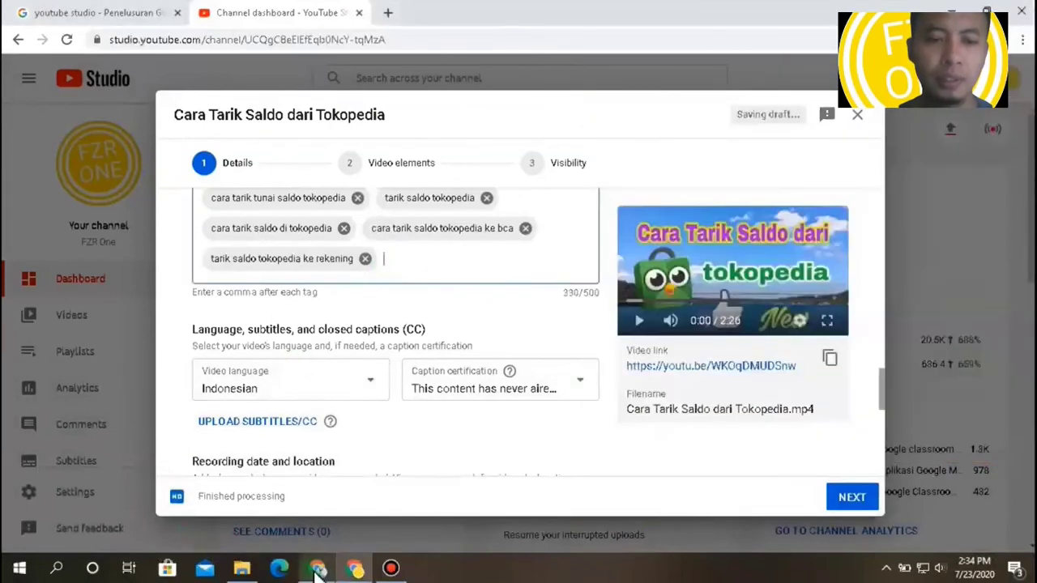
# Add more suggested tags, including "cara tarik dana tokopedia", "cara tarik saldo penjualan di tokopedia", "cara tarik saldo refund tokopedia" and "cara tarik saldo di tokopedia 2020".
pyautogui.moveTo(770, 415); pyautogui.dragTo(640, 422)
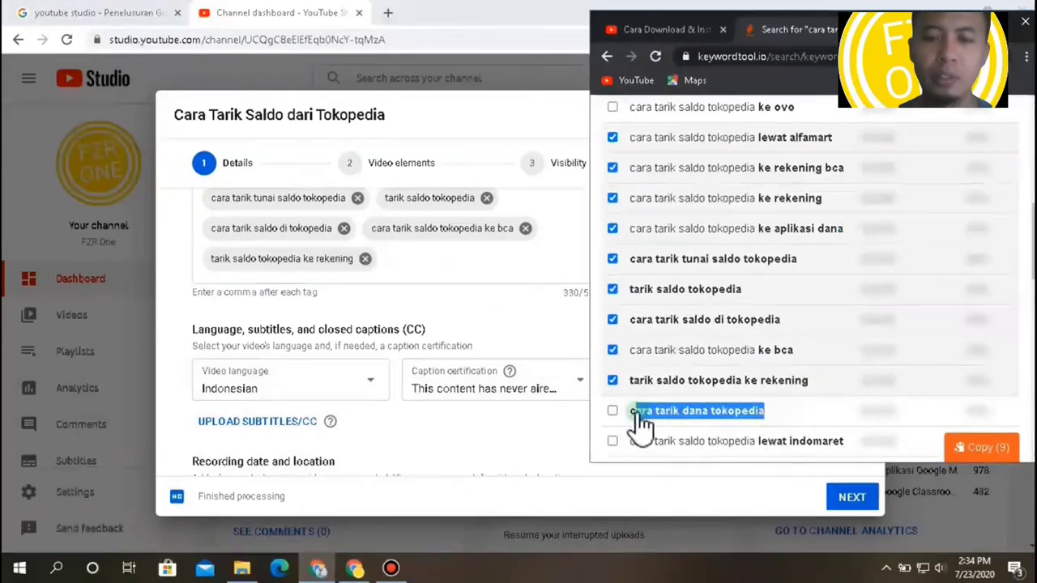
pyautogui.moveTo(533, 283)
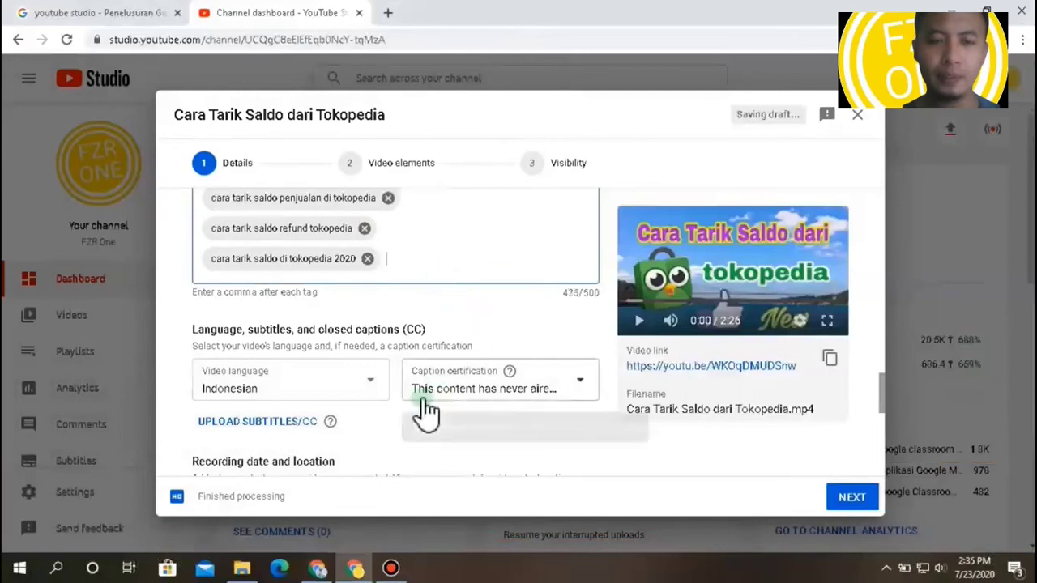
# Copy the keyword "tarik saldo di tokopedia" from Keyword Tool and paste it into the video's tags.
pyautogui.click(317, 568)
pyautogui.scroll(-1, 799, 421)
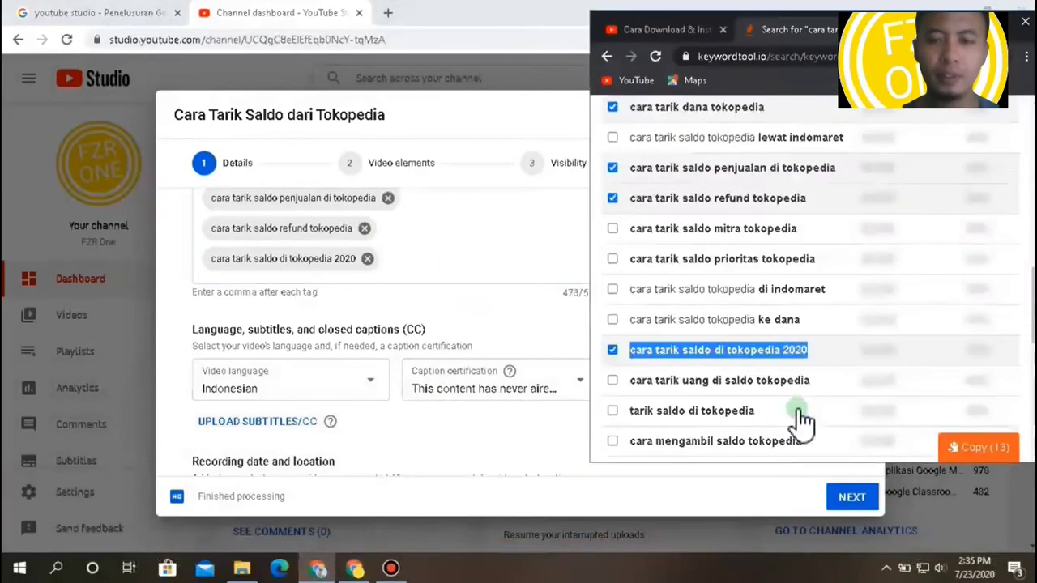
pyautogui.moveTo(758, 415); pyautogui.dragTo(624, 423)
pyautogui.hotkey('ctrl', 'c')
pyautogui.click(457, 262)
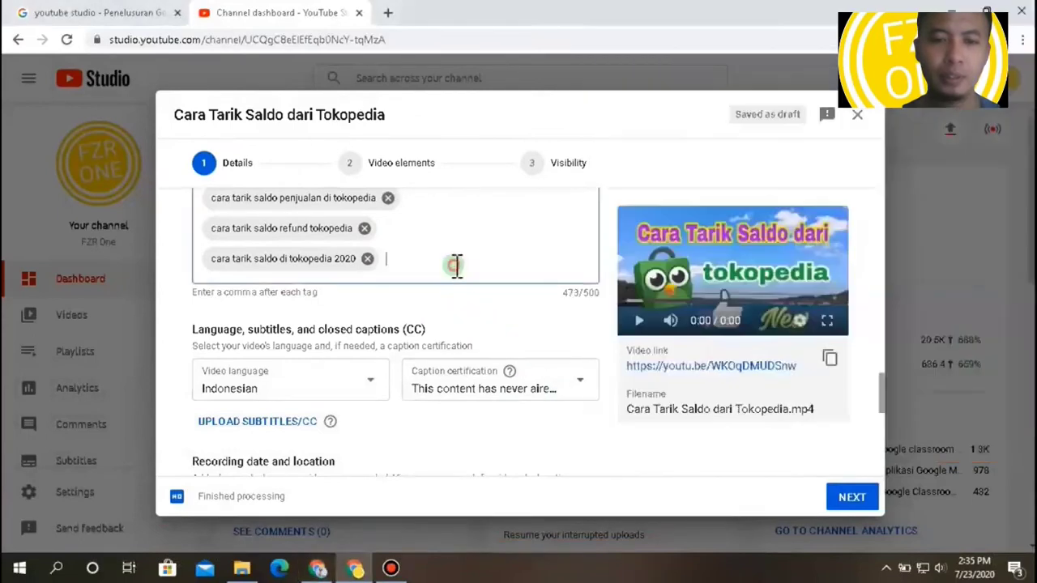
pyautogui.hotkey('ctrl', 'v')
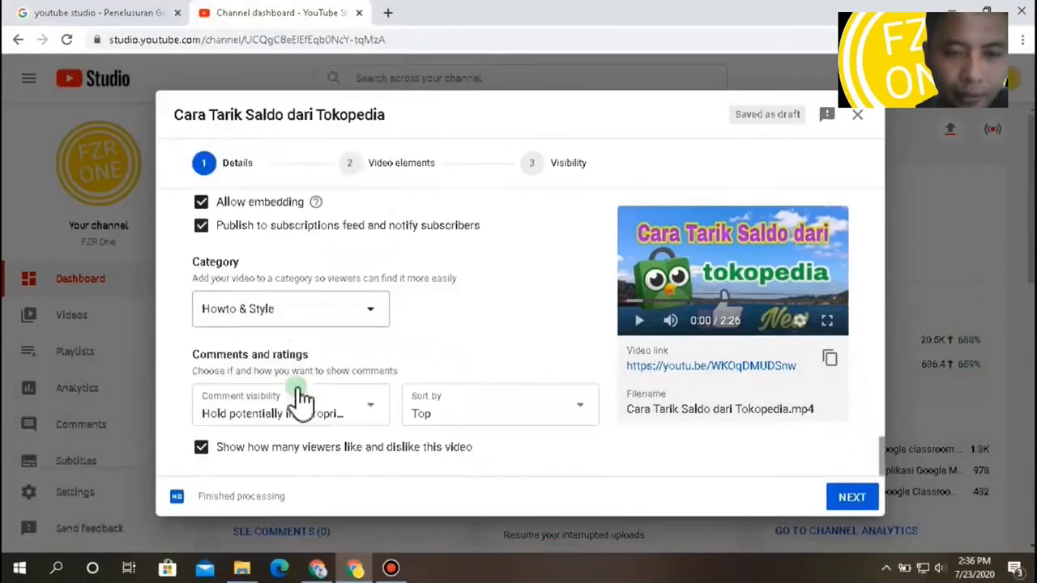
# Schedule the video to go public on Jul 23, 2020 at 3:00 PM and close the scheduling confirmation.
pyautogui.moveTo(375, 456)
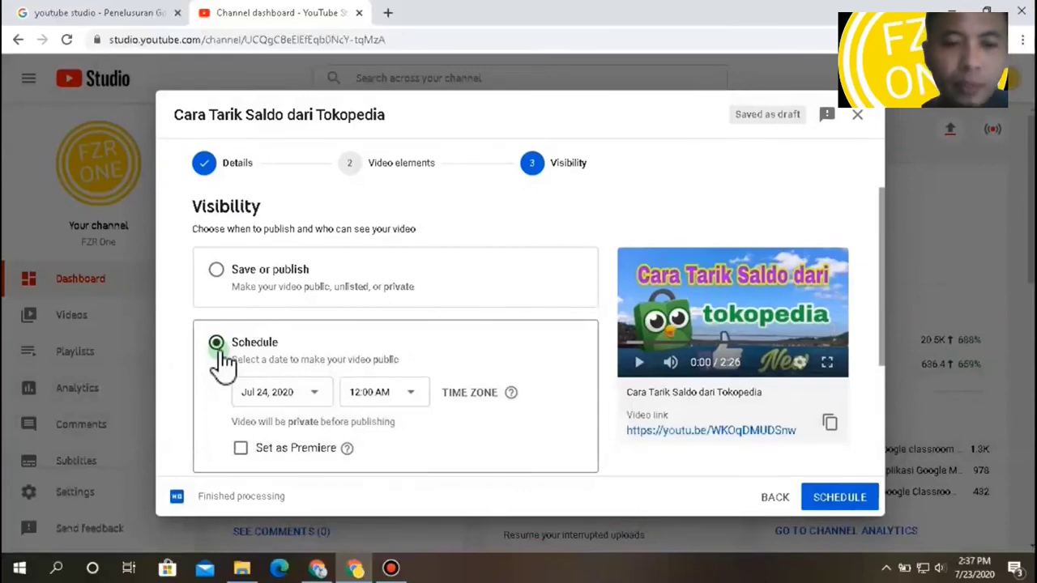
pyautogui.moveTo(385, 393)
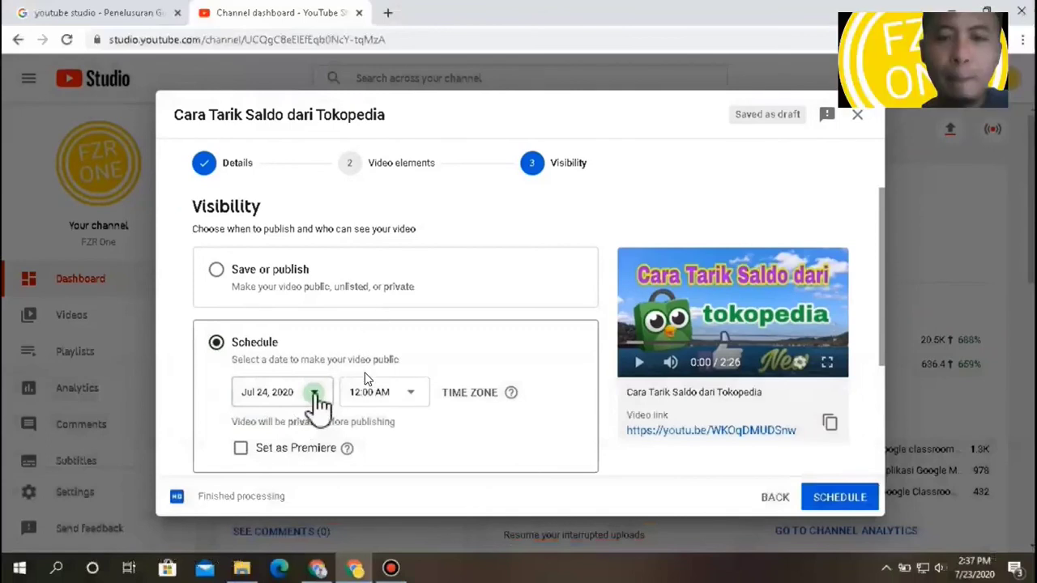
pyautogui.press('Right')
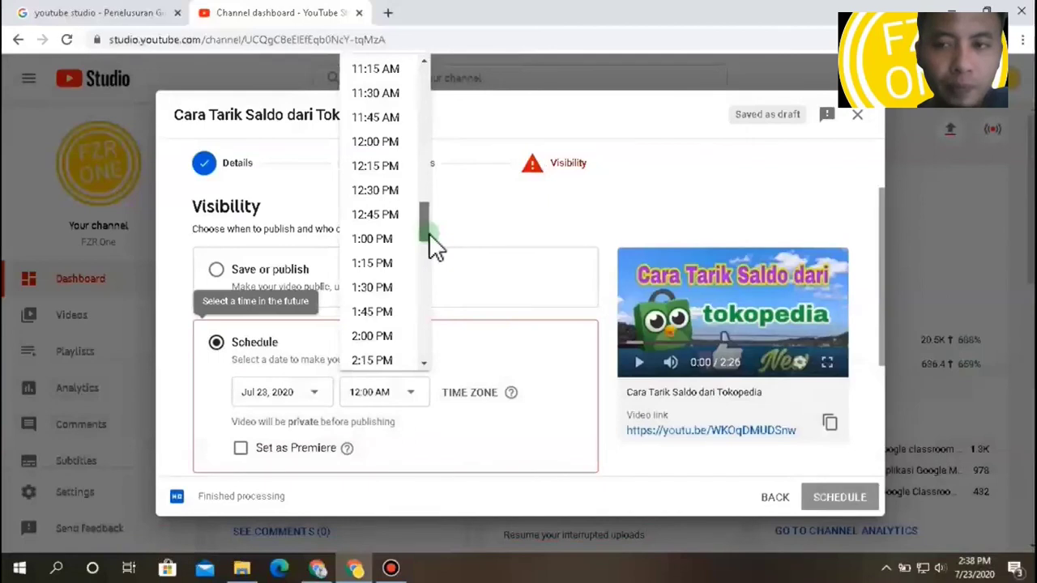
pyautogui.moveTo(429, 231); pyautogui.dragTo(429, 264)
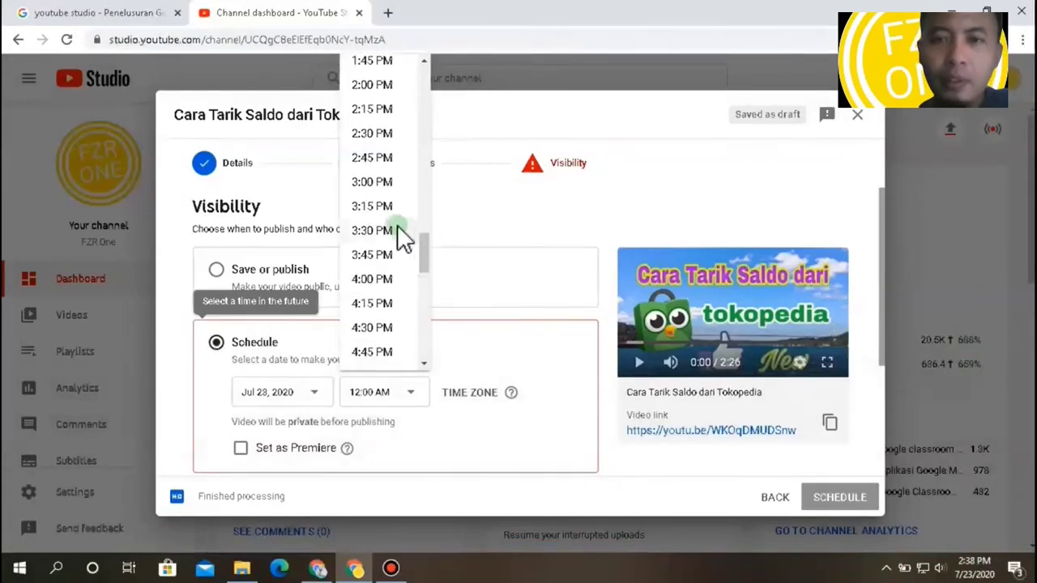
pyautogui.click(382, 181)
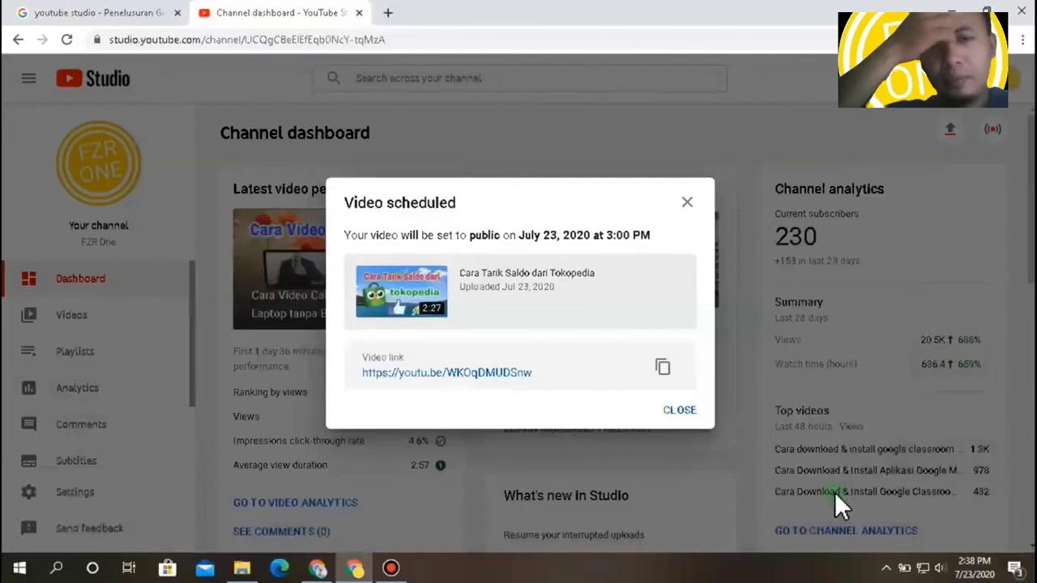
pyautogui.moveTo(458, 303)
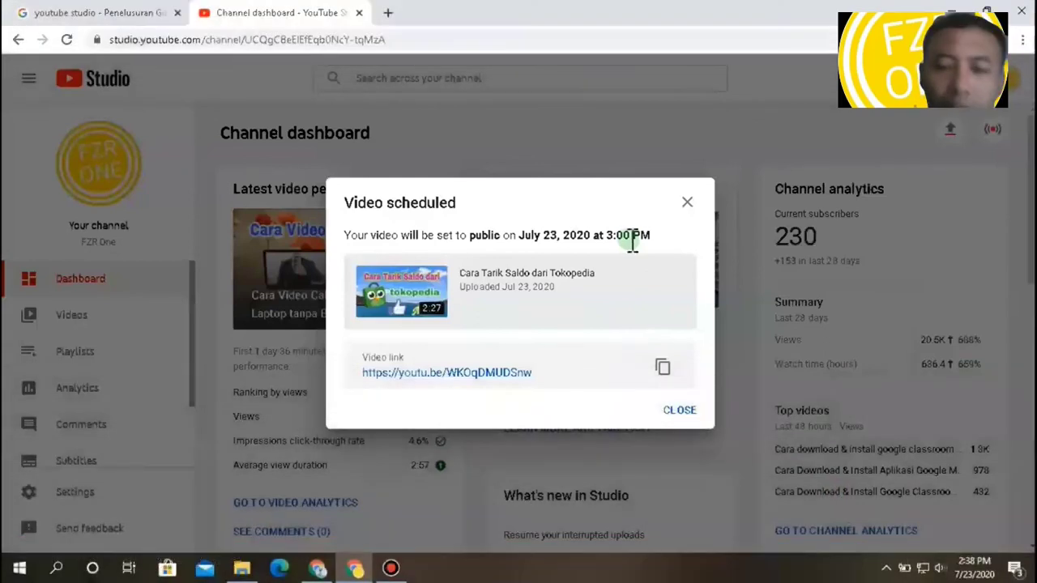
pyautogui.moveTo(674, 436)
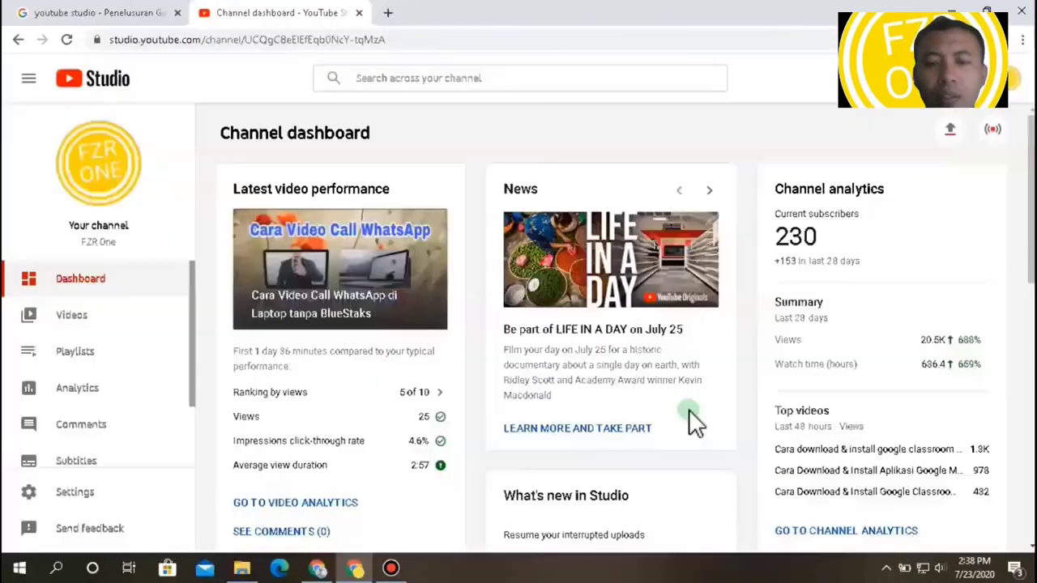
pyautogui.moveTo(646, 463)
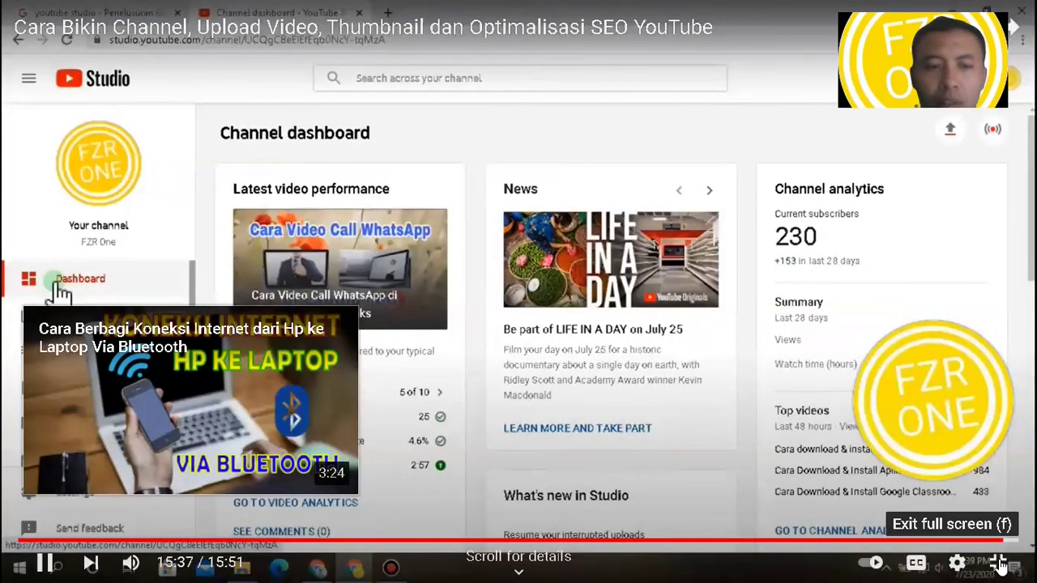
# Exit the tutorial video's full-screen playback and switch to the PowerPoint presentation "Dapat Jutaan Rupiah dari ...".
pyautogui.click(1000, 564)
pyautogui.moveTo(615, 322)
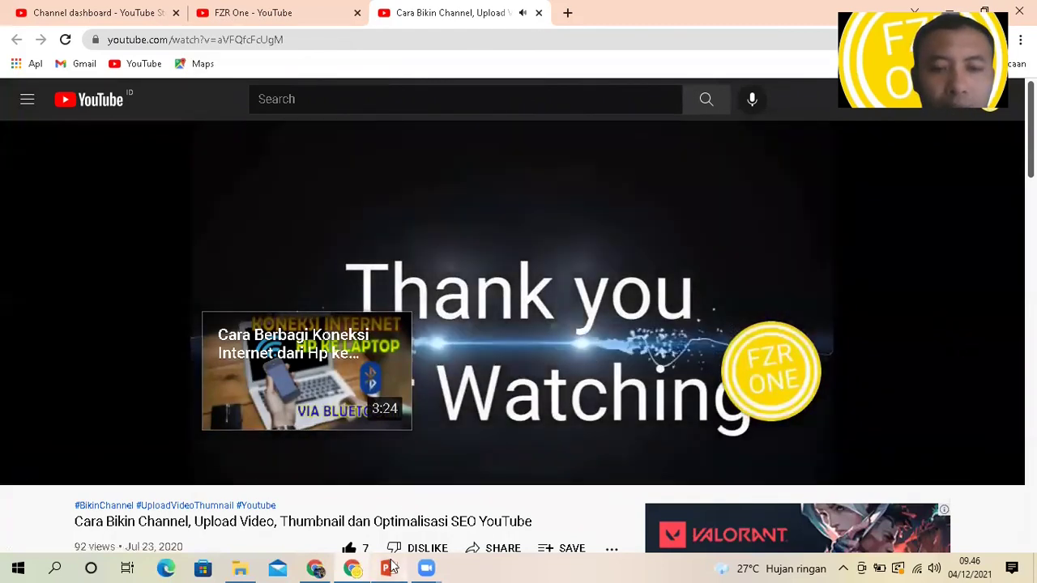
pyautogui.moveTo(389, 567)
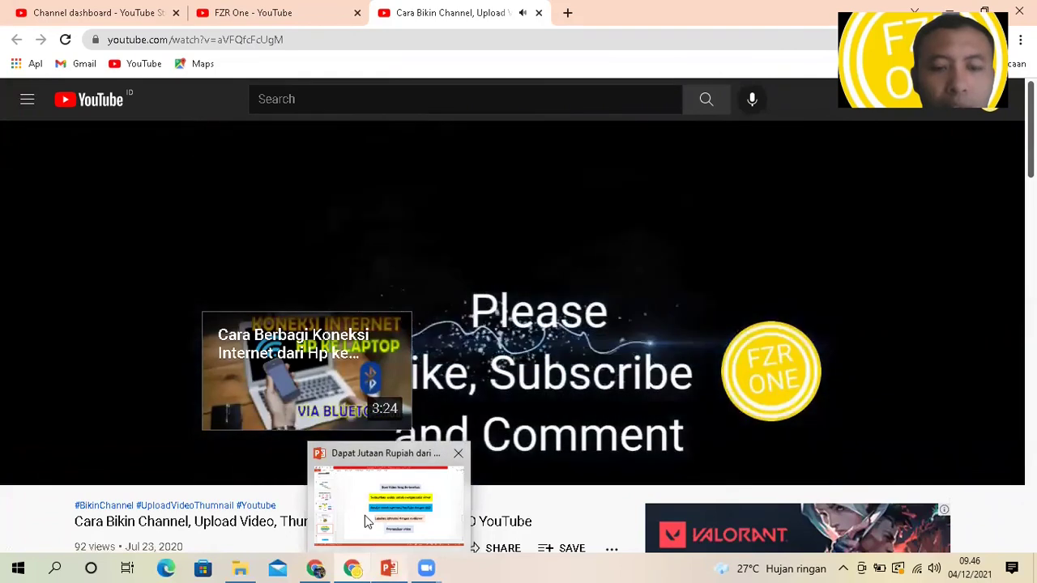